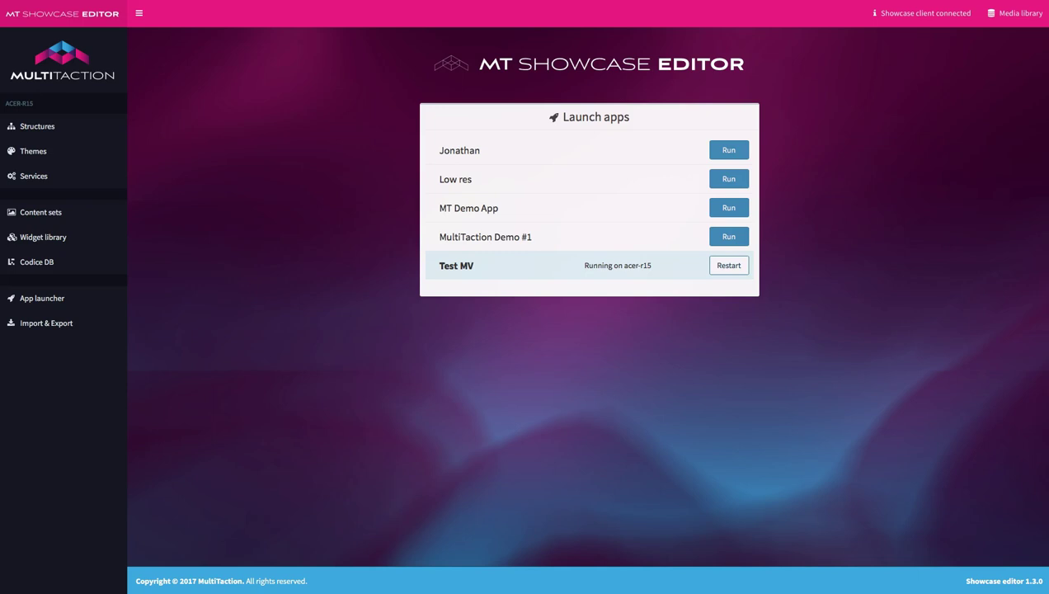
Step: Create a new app named "Tutorial App" in the app launcher
{"action": "left_click", "coordinate": [36, 301]}
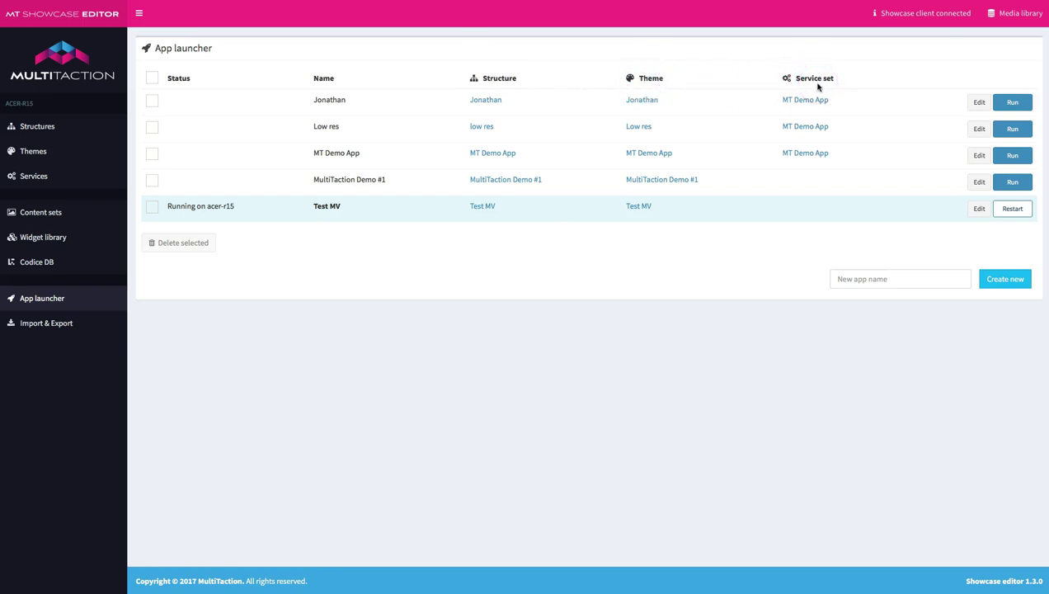
{"action": "left_click", "coordinate": [851, 277]}
{"action": "type", "text": "Tutori"}
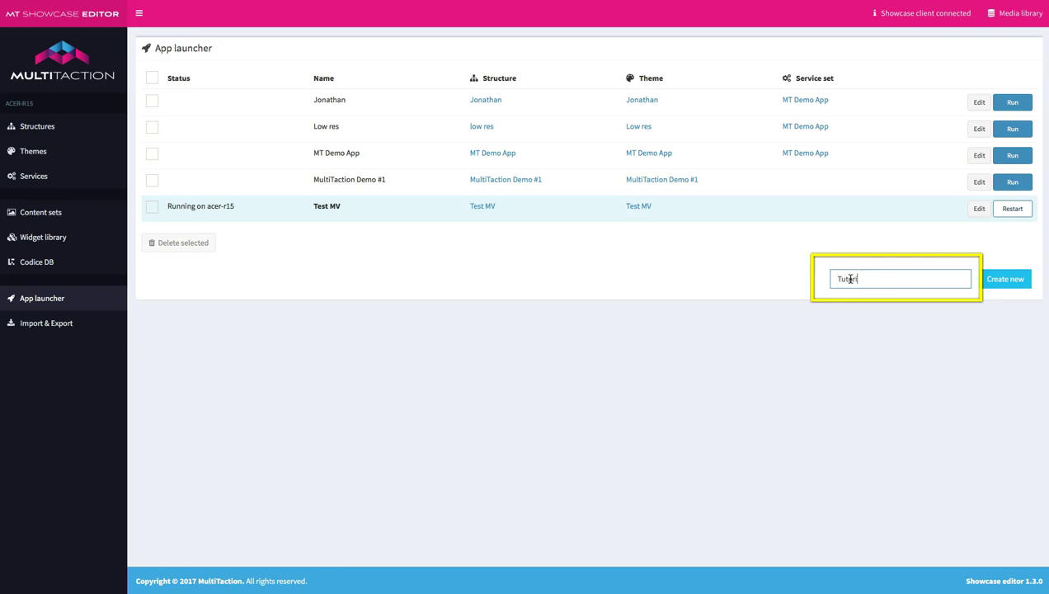
{"action": "type", "text": "al App"}
{"action": "left_click", "coordinate": [999, 278]}
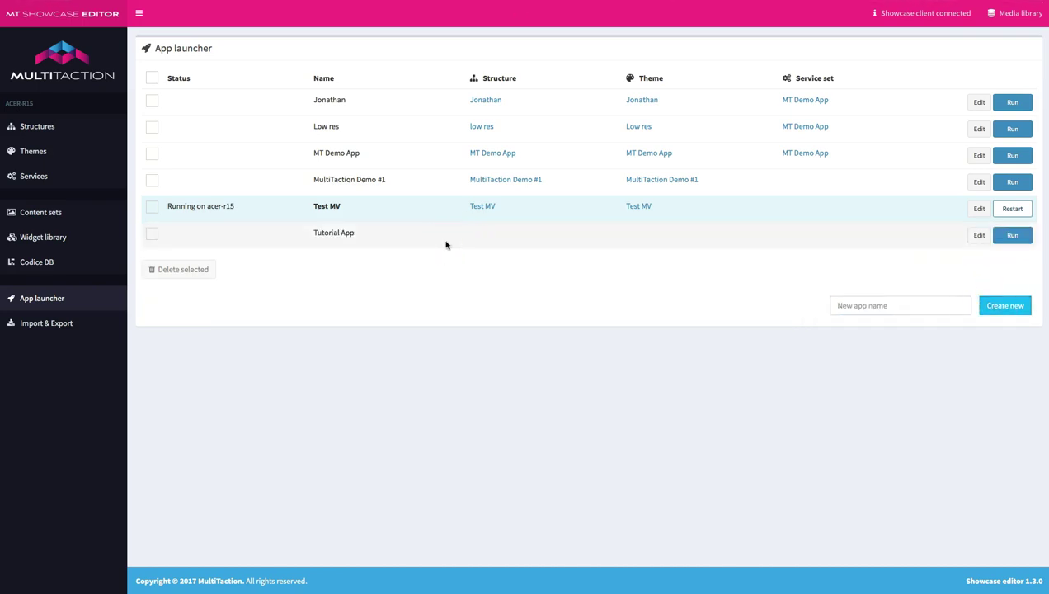
{"action": "left_click_drag", "start_coordinate": [498, 229], "coordinate": [187, 206]}
Step: Create a new structure named "Tutorial App Structure"
{"action": "left_click", "coordinate": [33, 129]}
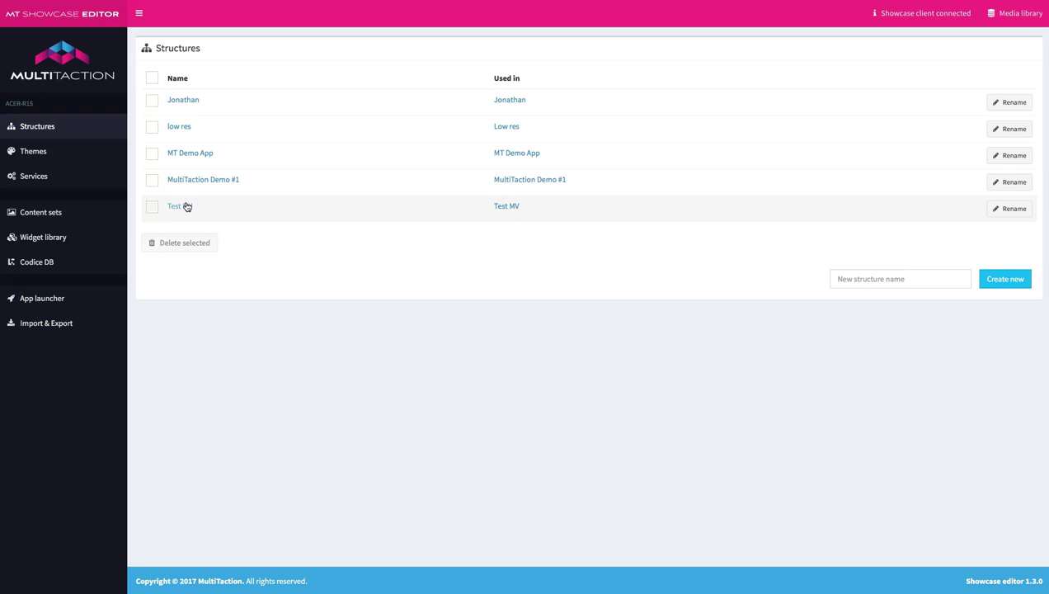
{"action": "left_click", "coordinate": [874, 283]}
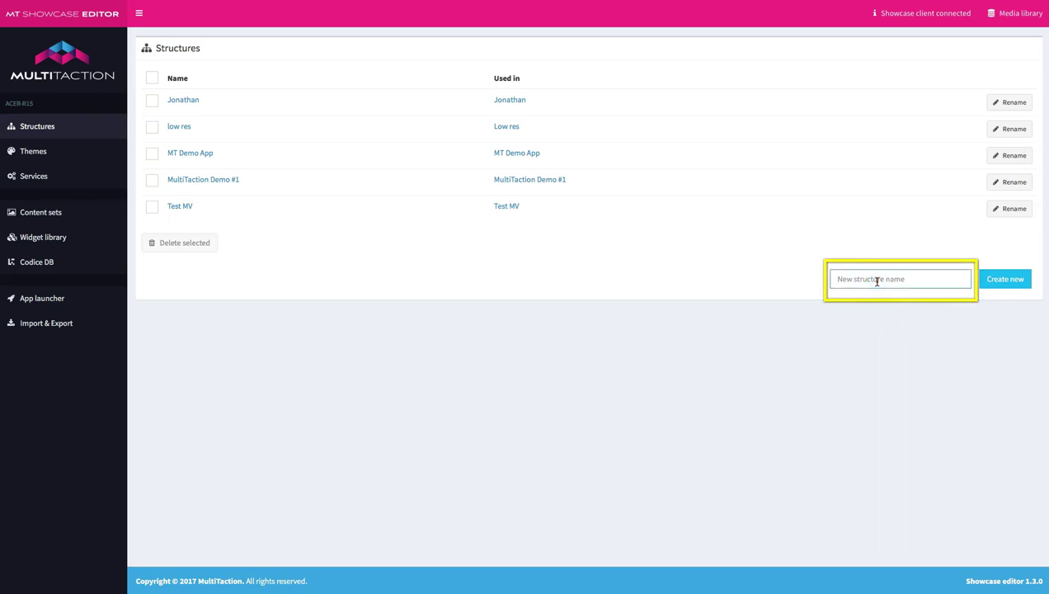
{"action": "type", "text": "Tutor"}
{"action": "type", "text": "ial Ap"}
{"action": "type", "text": "pp"}
{"action": "type", "text": " Structure"}
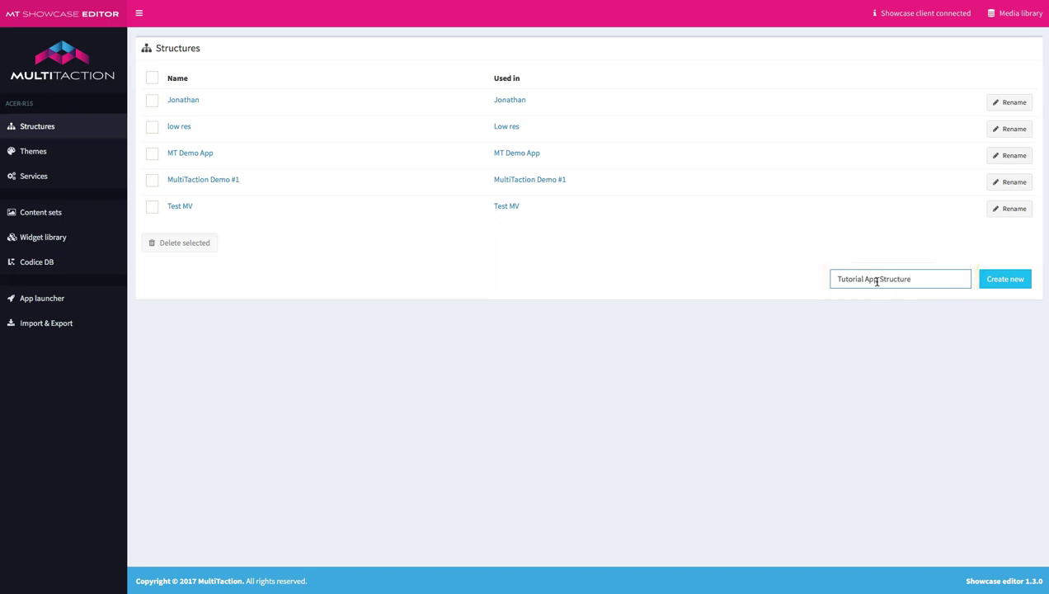
{"action": "left_click", "coordinate": [999, 280]}
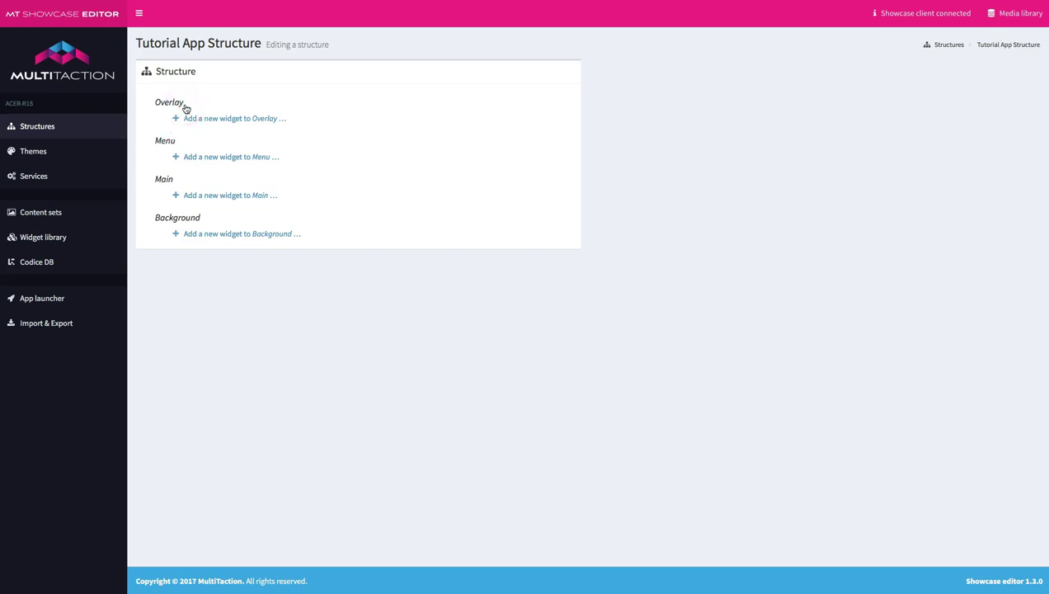
Step: Create a new theme named "Tutorial App Theme"
{"action": "left_click", "coordinate": [33, 152]}
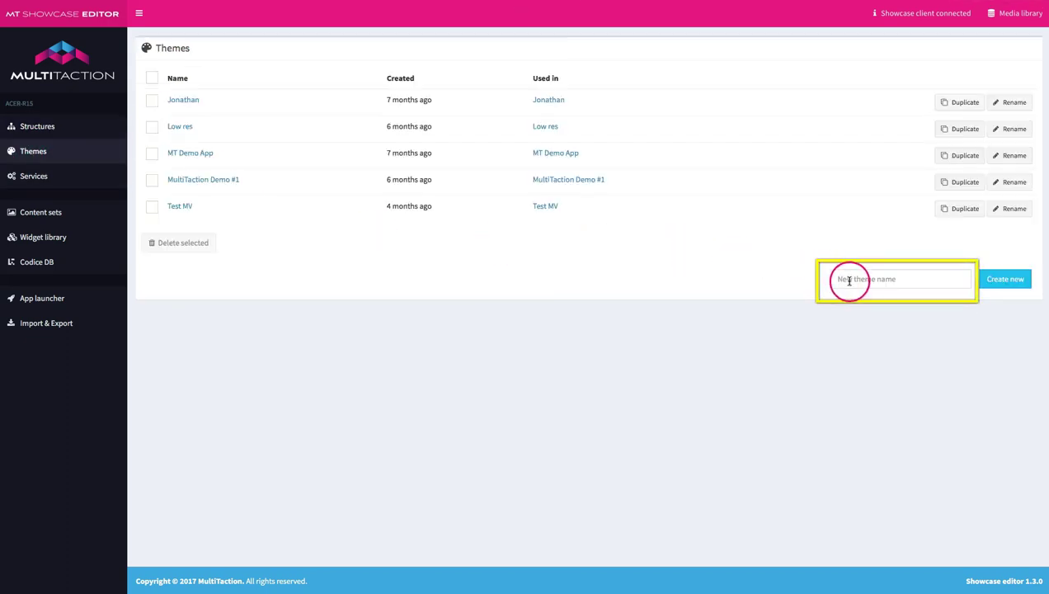
{"action": "left_click", "coordinate": [848, 279]}
{"action": "type", "text": "Tut"}
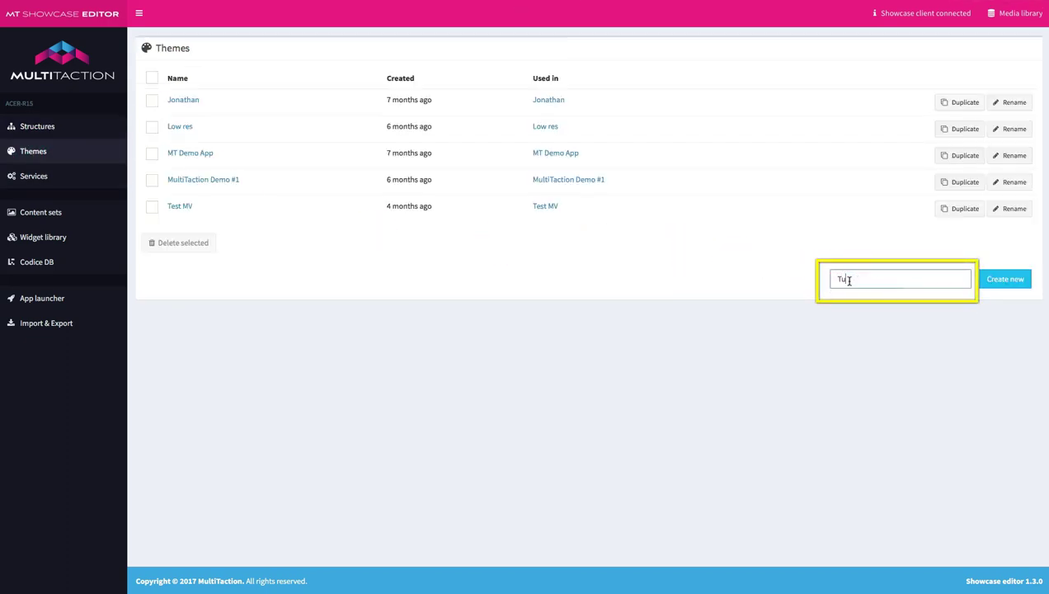
{"action": "type", "text": "orial App Theme"}
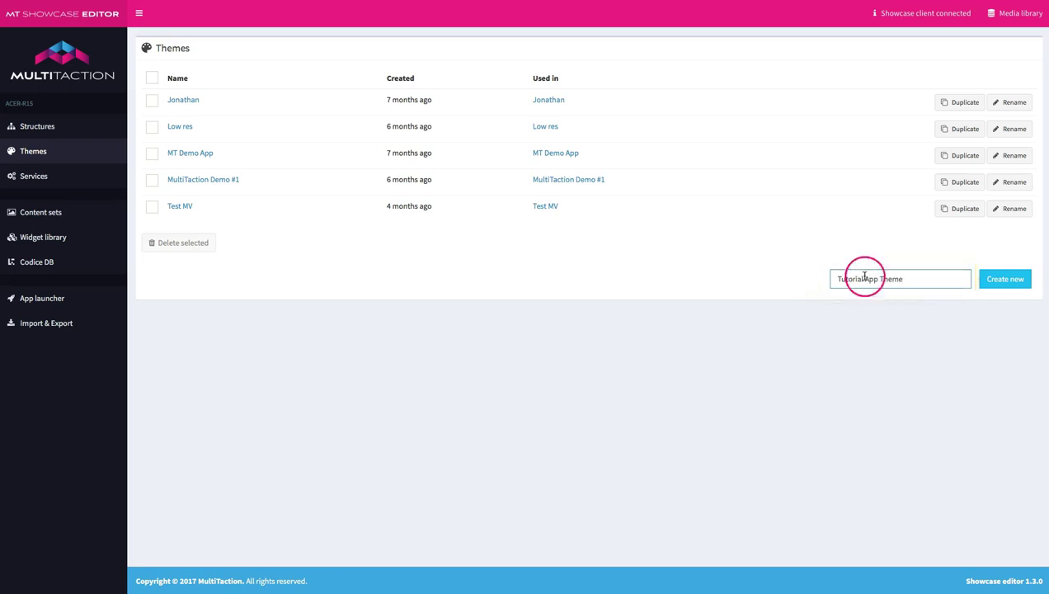
{"action": "left_click", "coordinate": [1004, 281]}
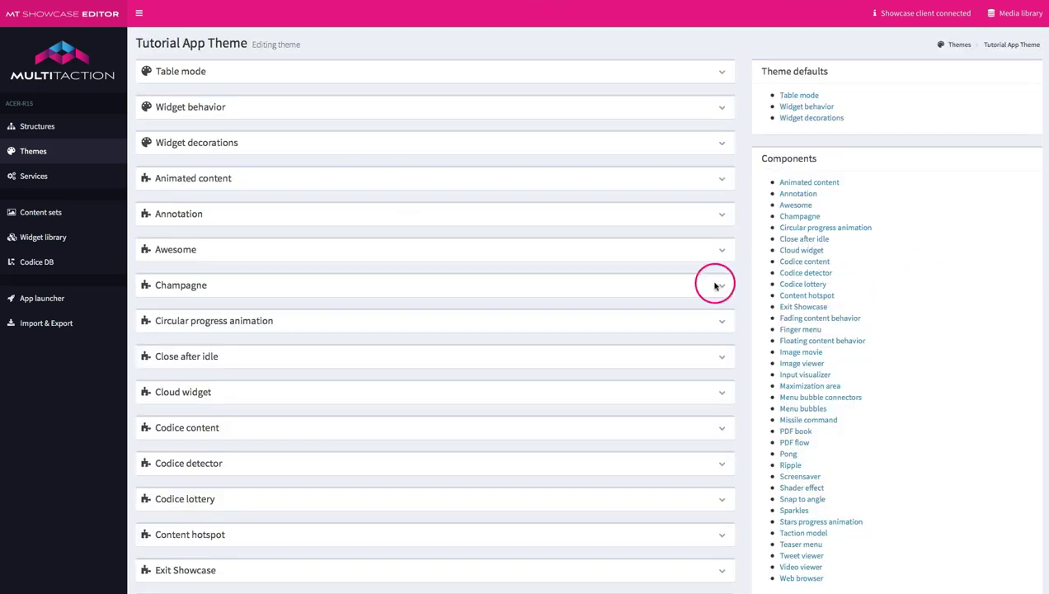
Step: Examine the new theme's components and default content viewers, including the settings available for the Image viewer component
{"action": "scroll", "coordinate": [484, 297], "scroll_direction": "down", "scroll_amount": 5}
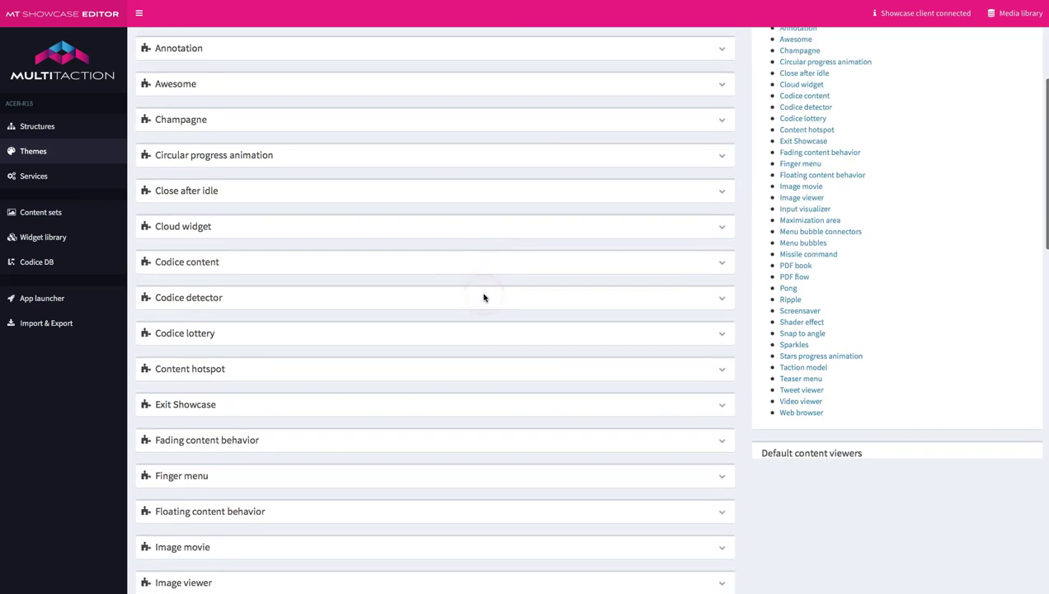
{"action": "scroll", "coordinate": [483, 296], "scroll_direction": "down", "scroll_amount": 8}
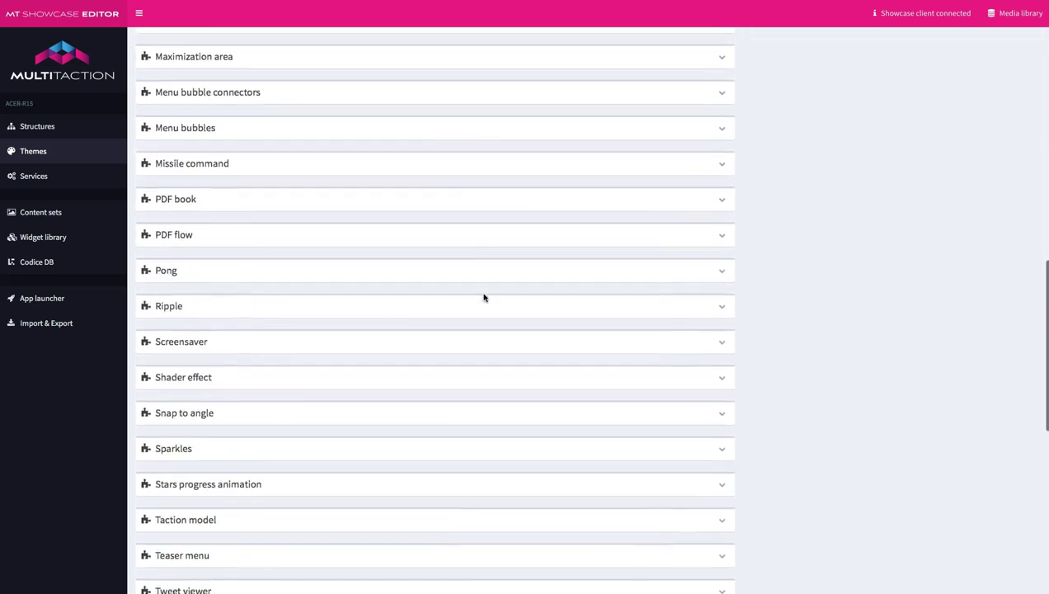
{"action": "scroll", "coordinate": [483, 297], "scroll_direction": "down", "scroll_amount": 3}
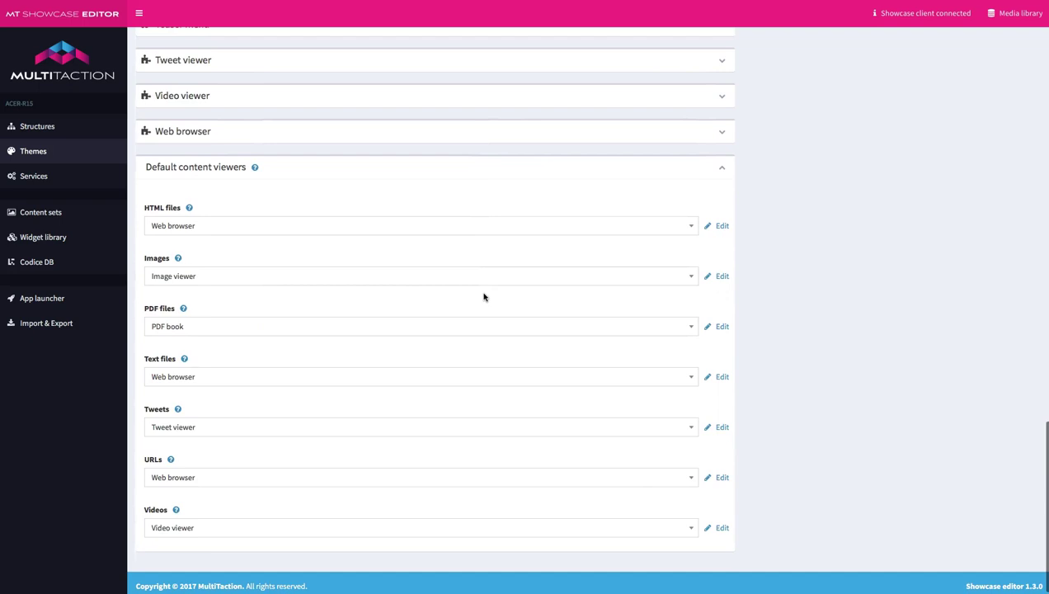
{"action": "scroll", "coordinate": [483, 297], "scroll_direction": "up", "scroll_amount": 20}
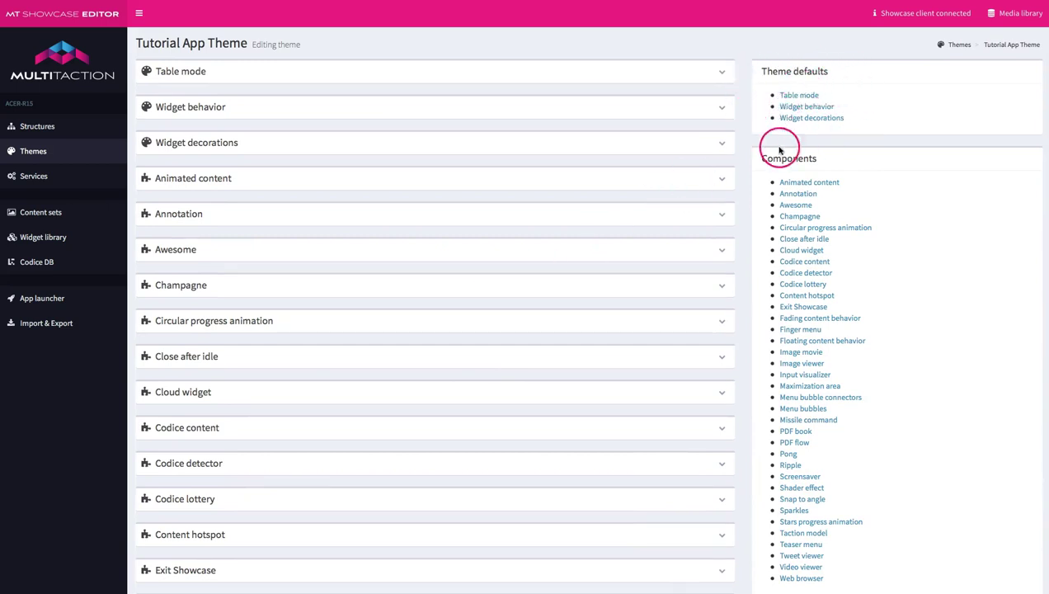
{"action": "scroll", "coordinate": [823, 208], "scroll_direction": "down", "scroll_amount": 2}
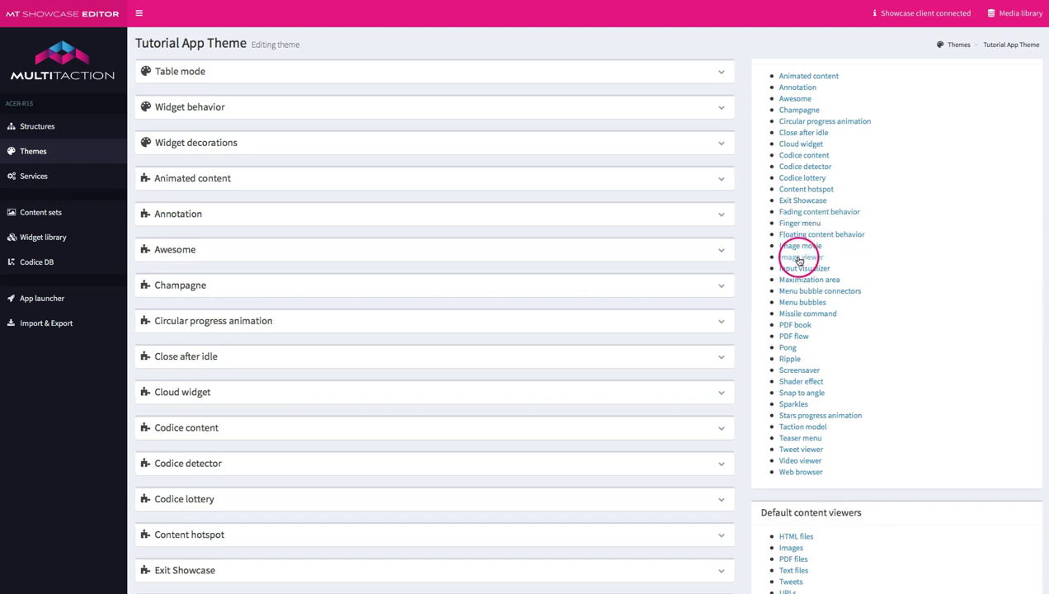
{"action": "left_click", "coordinate": [799, 260]}
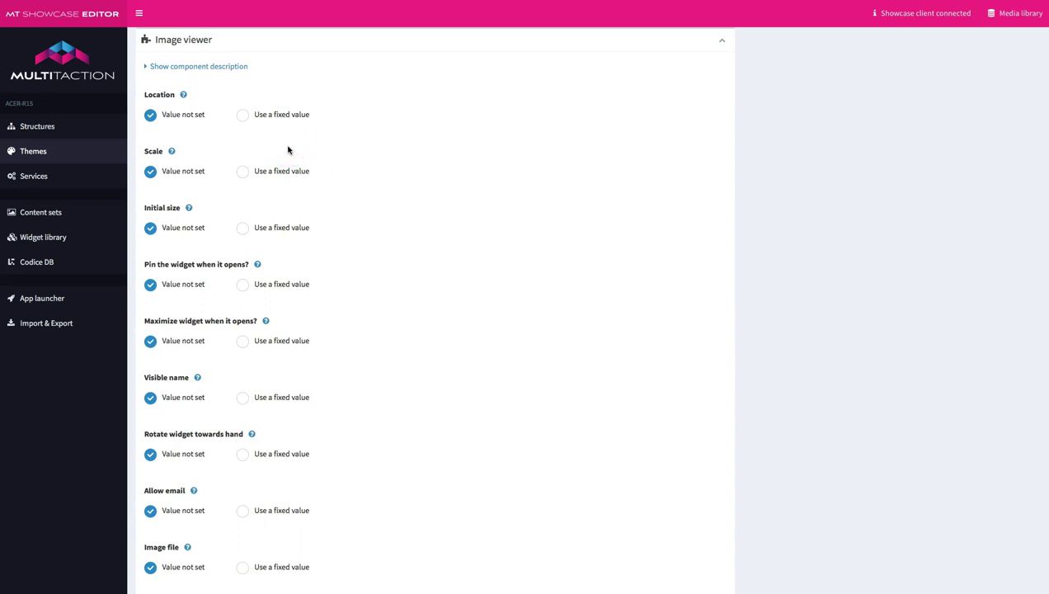
{"action": "scroll", "coordinate": [287, 149], "scroll_direction": "down", "scroll_amount": 3}
{"action": "scroll", "coordinate": [288, 149], "scroll_direction": "down", "scroll_amount": 2}
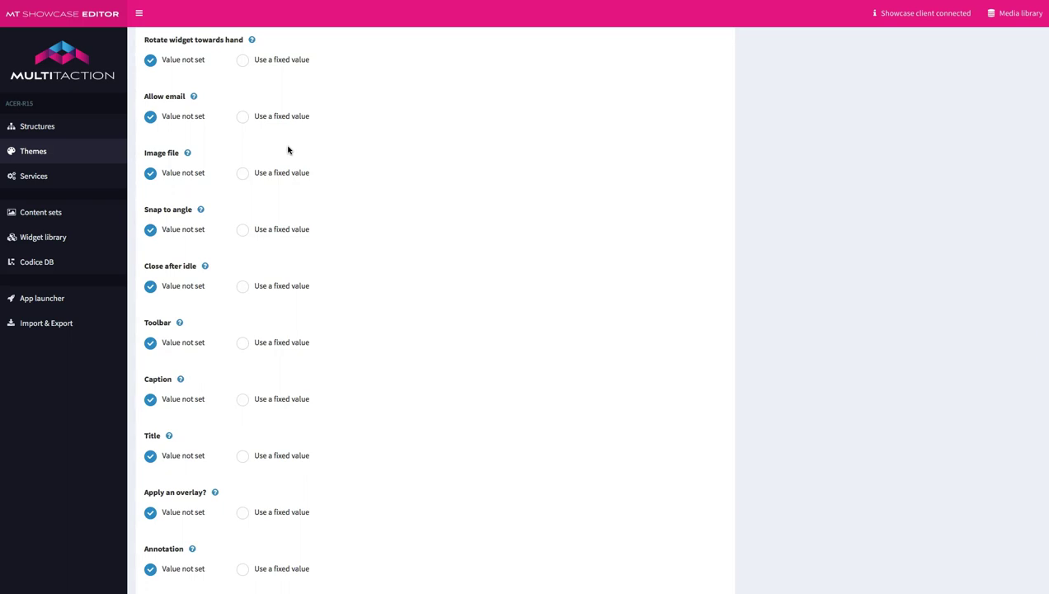
{"action": "left_click", "coordinate": [284, 149]}
{"action": "left_click", "coordinate": [281, 156]}
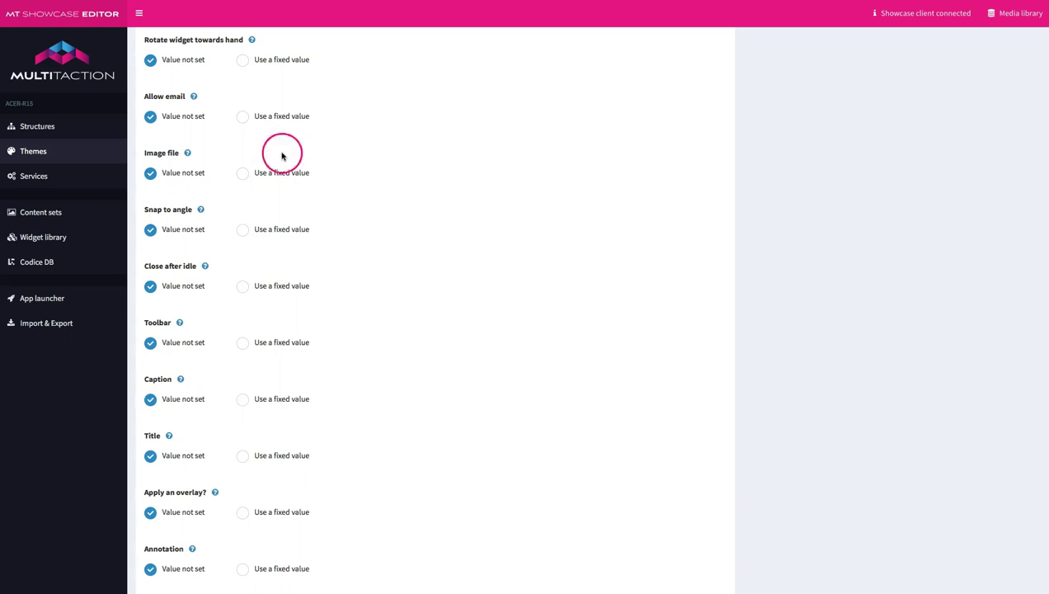
Step: Assign Tutorial App Structure and Tutorial App Theme to Tutorial App without a service set, and save the app
{"action": "left_click", "coordinate": [39, 301]}
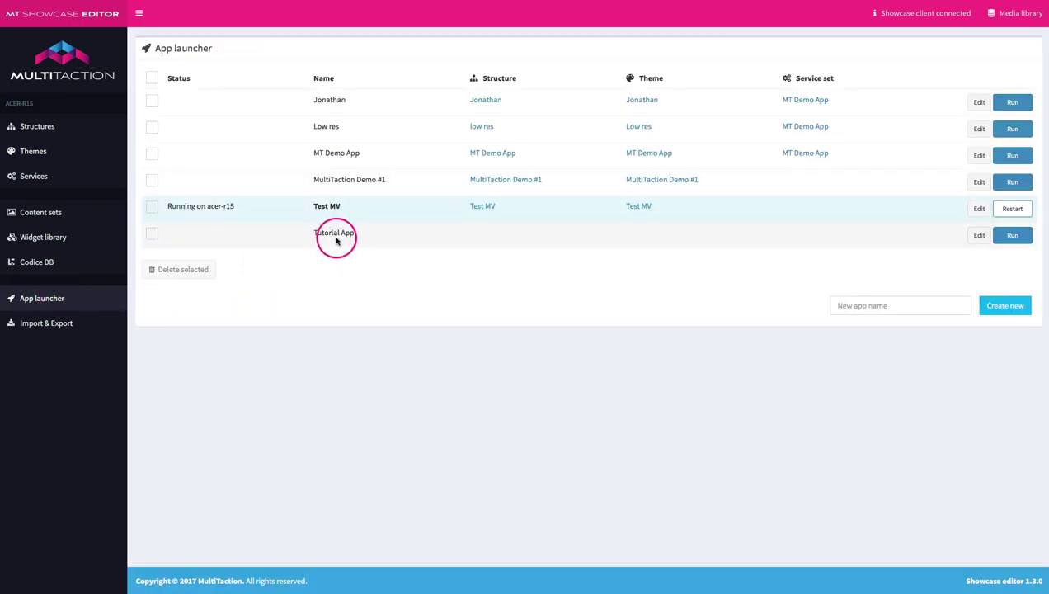
{"action": "left_click", "coordinate": [978, 236]}
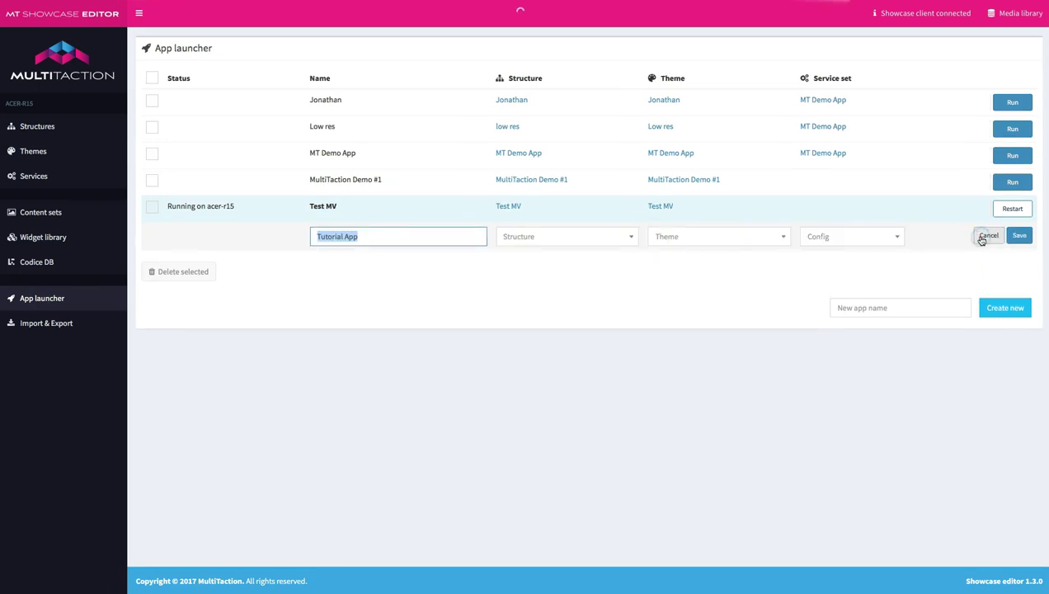
{"action": "left_click", "coordinate": [624, 242]}
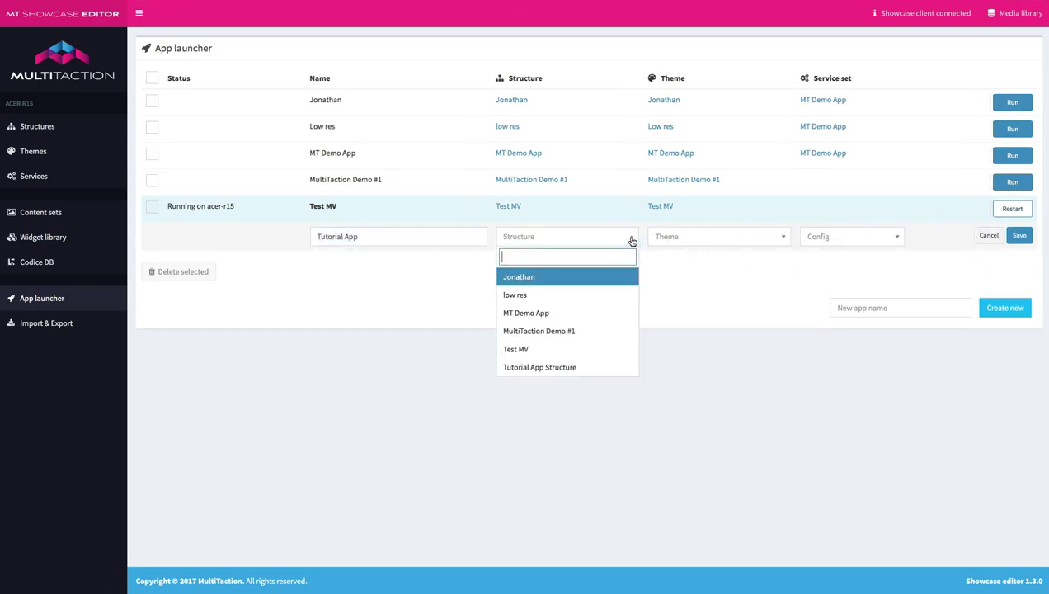
{"action": "left_click_drag", "start_coordinate": [628, 245], "coordinate": [566, 371]}
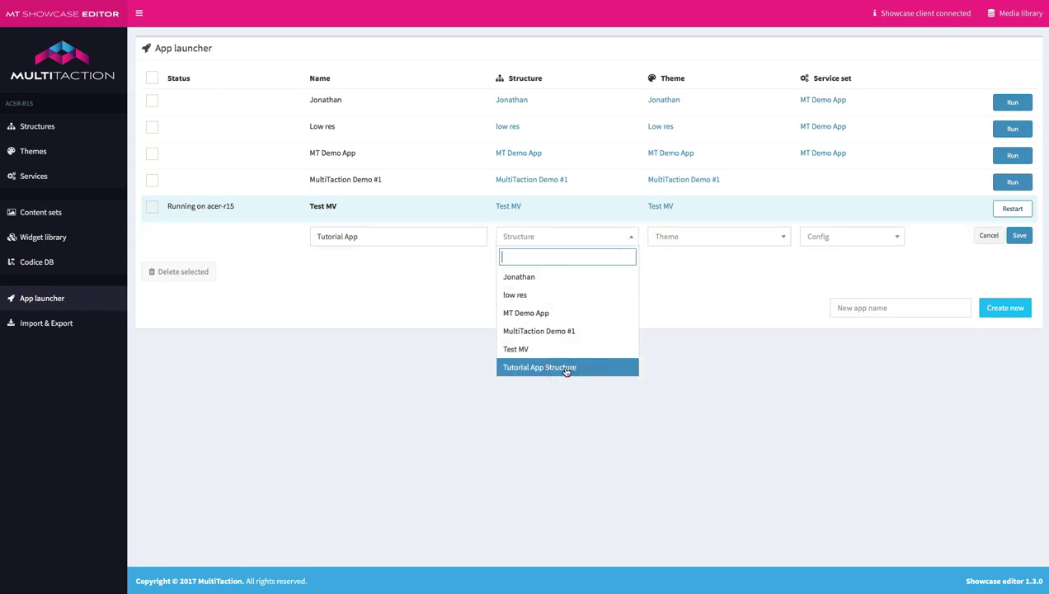
{"action": "left_click", "coordinate": [565, 371]}
{"action": "left_click_drag", "start_coordinate": [784, 225], "coordinate": [739, 371]}
{"action": "left_click", "coordinate": [739, 370]}
{"action": "left_click", "coordinate": [874, 241]}
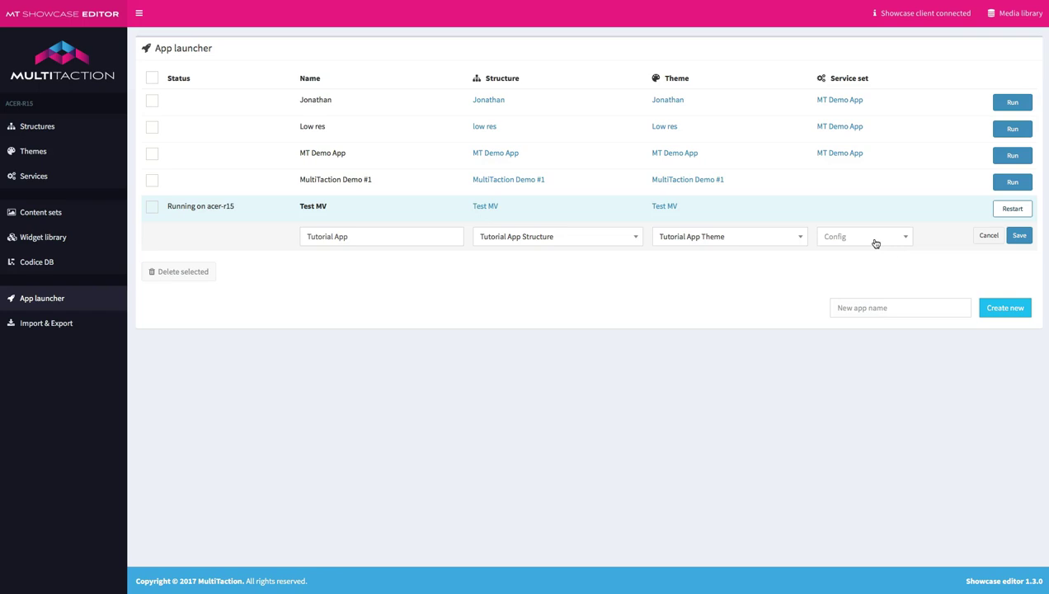
{"action": "left_click", "coordinate": [1019, 237]}
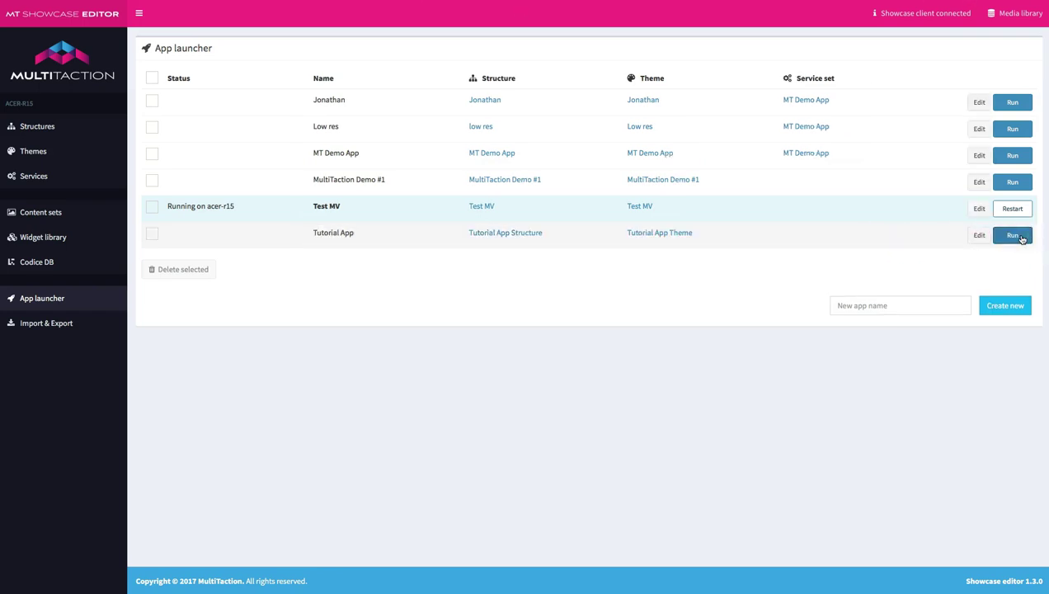
Step: Run Tutorial App on acer-r15
{"action": "left_click", "coordinate": [1020, 237]}
{"action": "left_click", "coordinate": [1014, 238]}
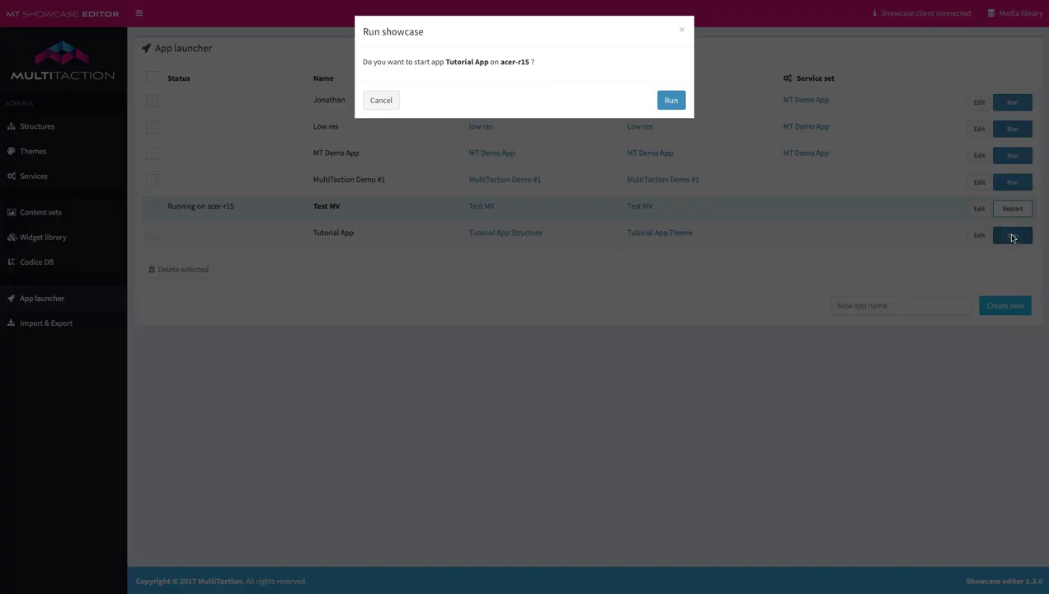
{"action": "left_click", "coordinate": [672, 101]}
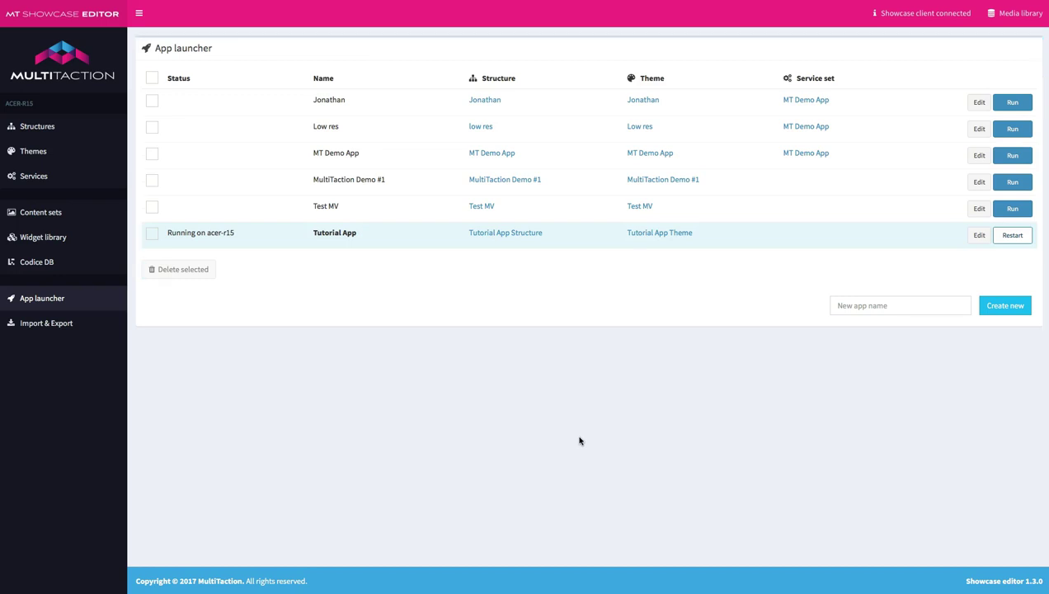
{"action": "left_click", "coordinate": [225, 570]}
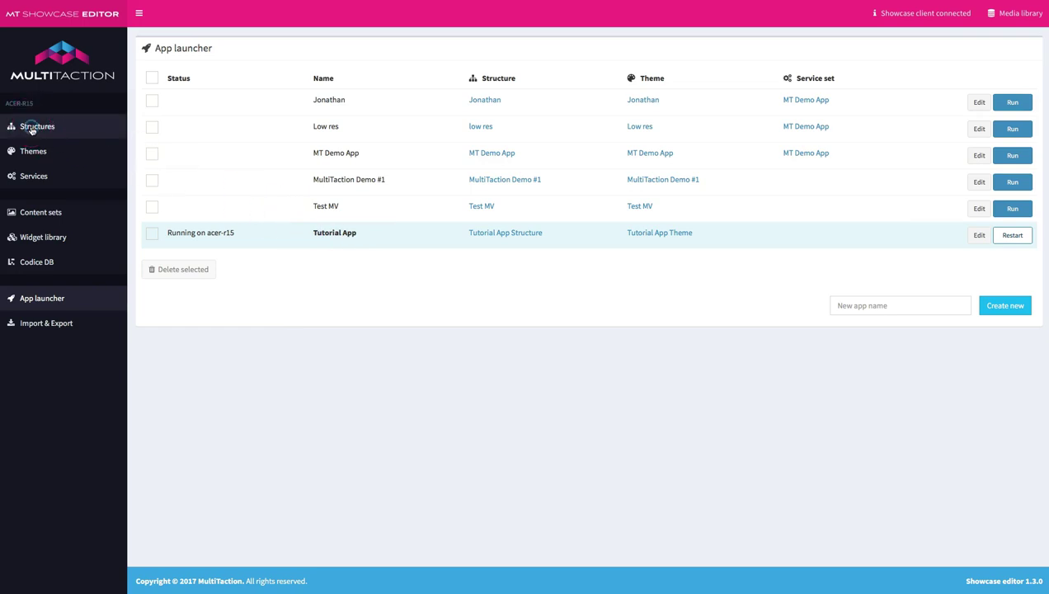
Step: Open Tutorial App Structure for editing
{"action": "left_click", "coordinate": [31, 129]}
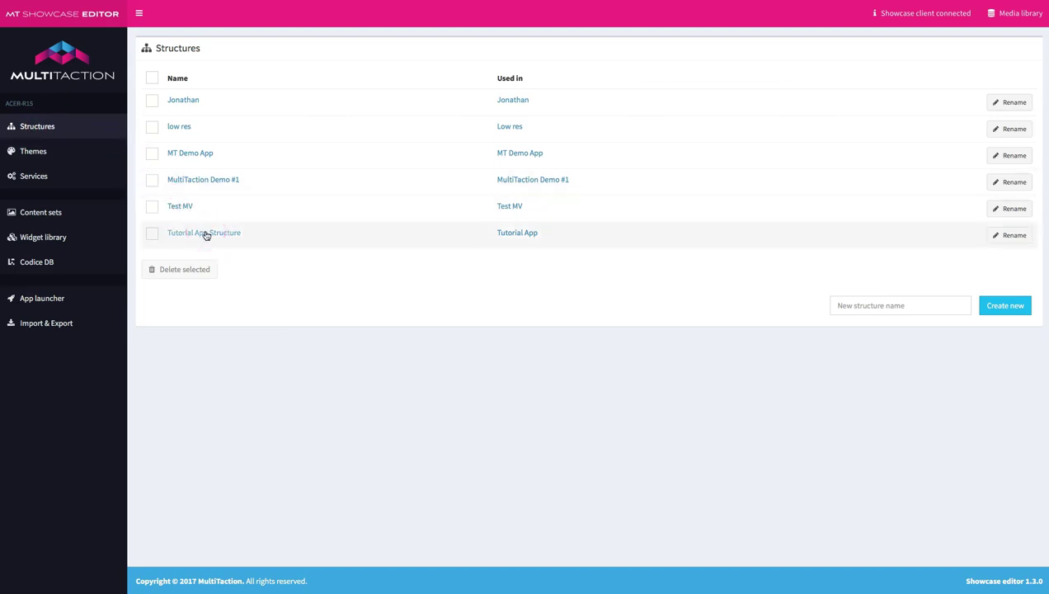
{"action": "left_click", "coordinate": [206, 234]}
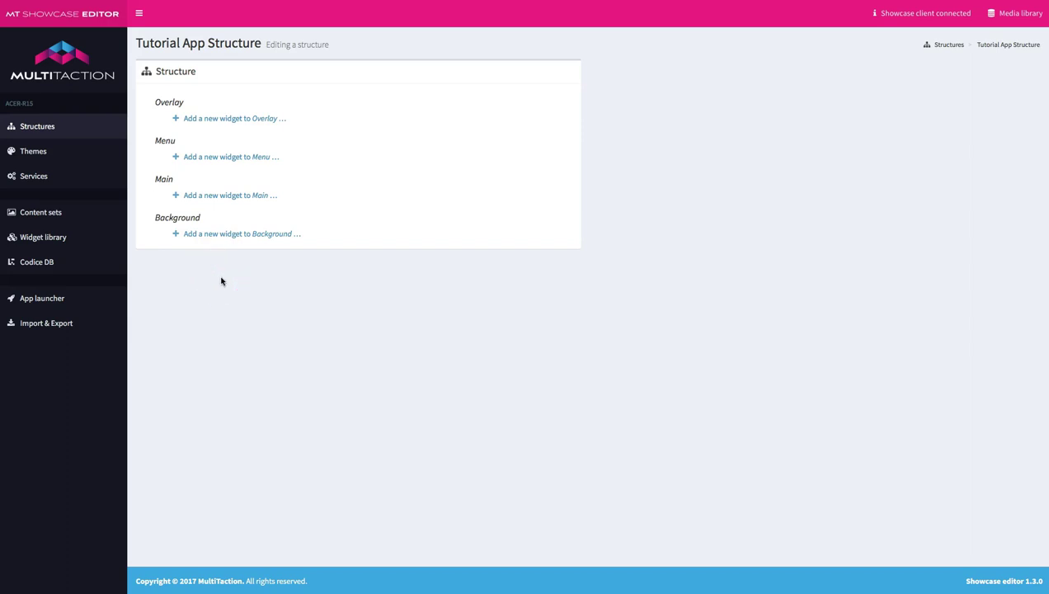
{"action": "left_click", "coordinate": [220, 273]}
Step: Add Particles.mov from the media library's MT Showcase Tutorial/Background folder to the structure's Background layer as a video viewer widget
{"action": "left_click", "coordinate": [1015, 16]}
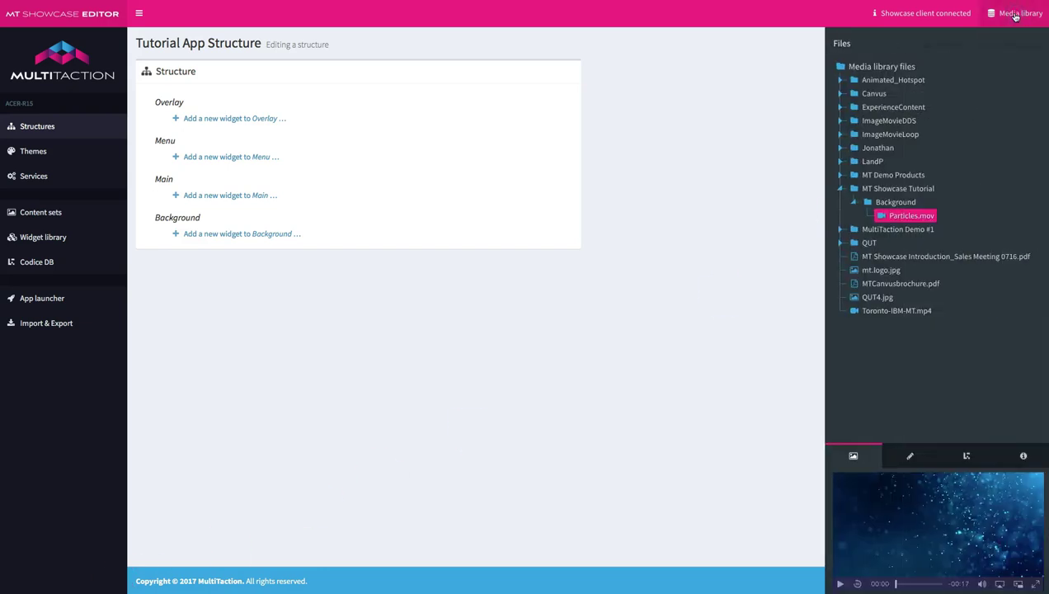
{"action": "left_click", "coordinate": [871, 191]}
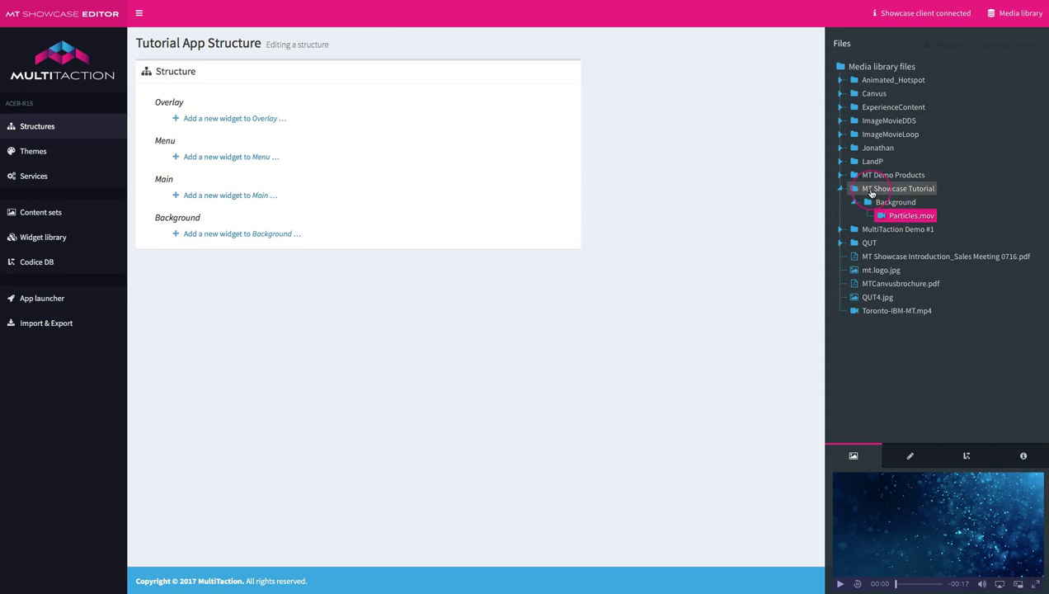
{"action": "left_click", "coordinate": [897, 205]}
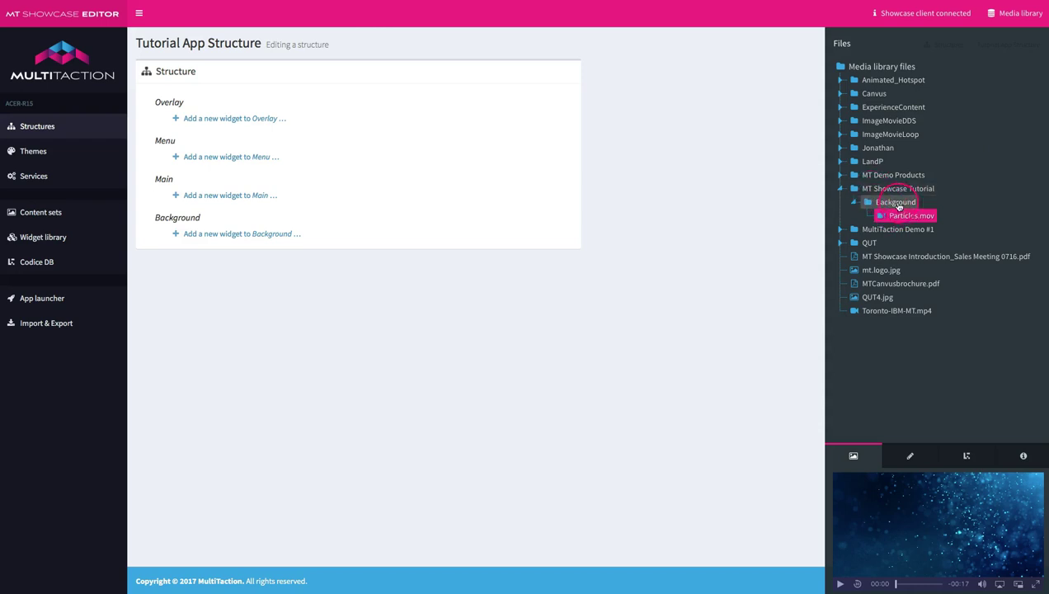
{"action": "left_click", "coordinate": [903, 219]}
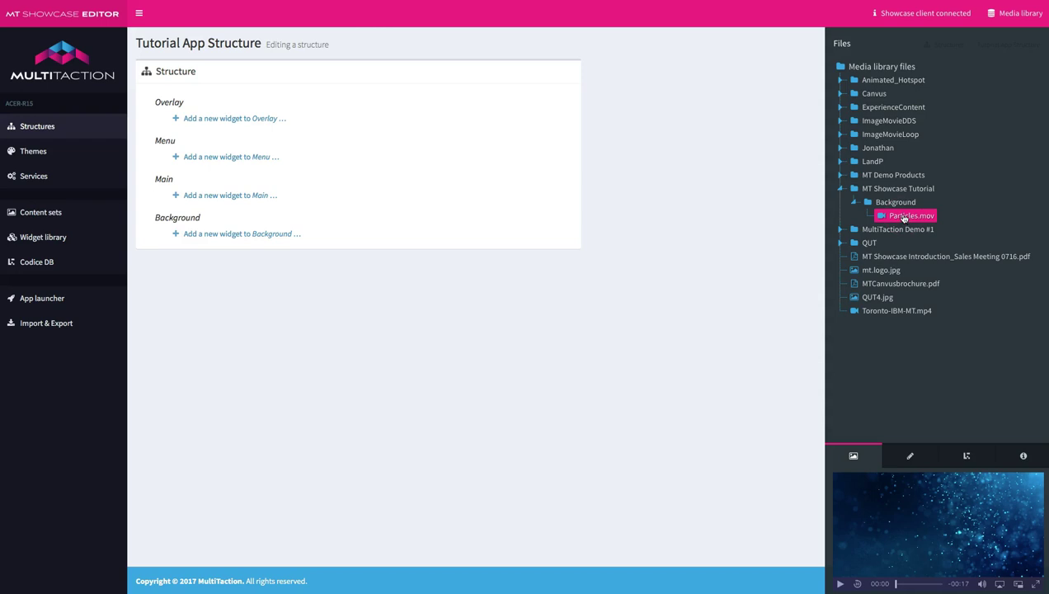
{"action": "left_click_drag", "start_coordinate": [904, 218], "coordinate": [674, 201]}
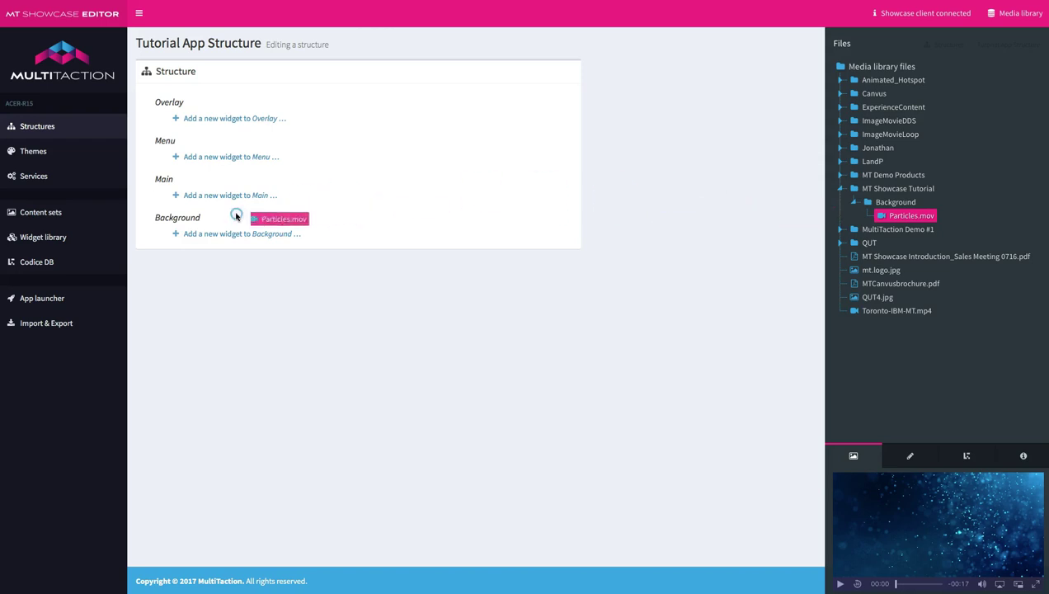
{"action": "left_click_drag", "start_coordinate": [221, 218], "coordinate": [206, 286]}
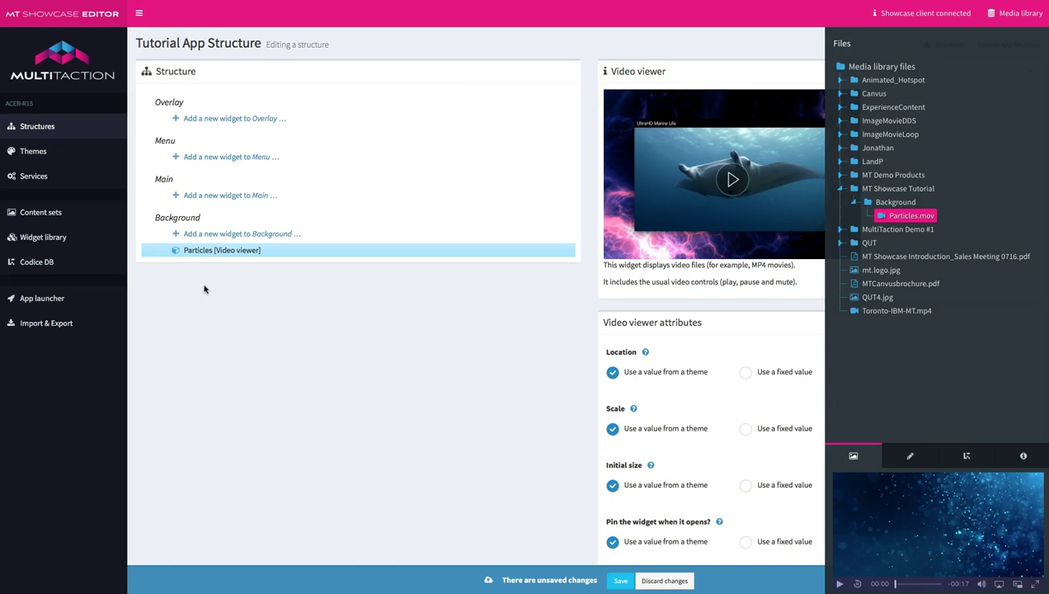
{"action": "left_click", "coordinate": [1021, 14]}
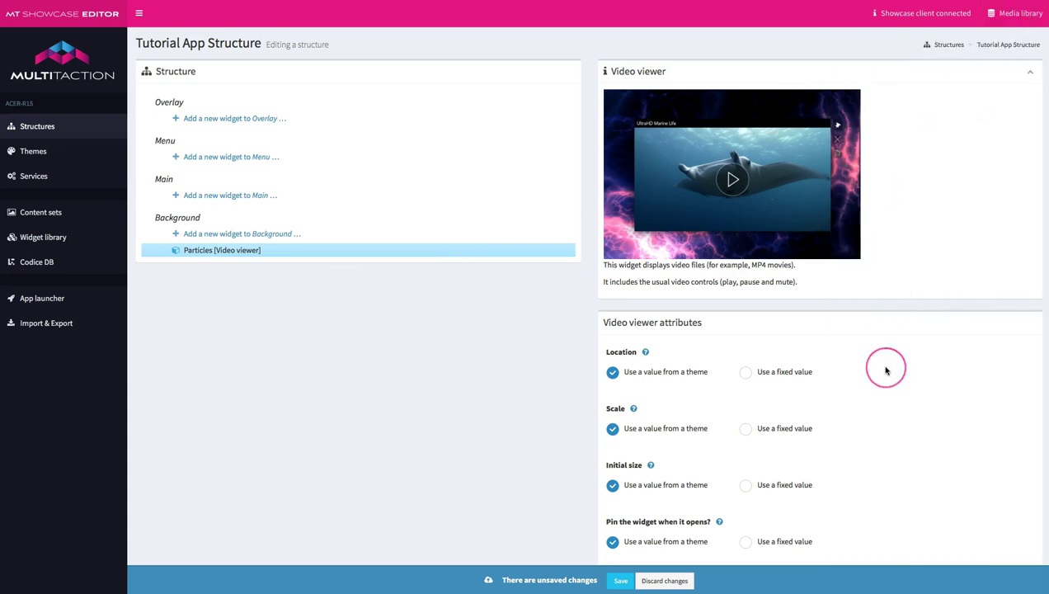
Step: Examine the Particles video viewer's attributes, from location, scale and initial size through video source, looping, automatic start, toolbar and caption
{"action": "scroll", "coordinate": [886, 370], "scroll_direction": "down", "scroll_amount": 1}
{"action": "scroll", "coordinate": [886, 370], "scroll_direction": "down", "scroll_amount": 5}
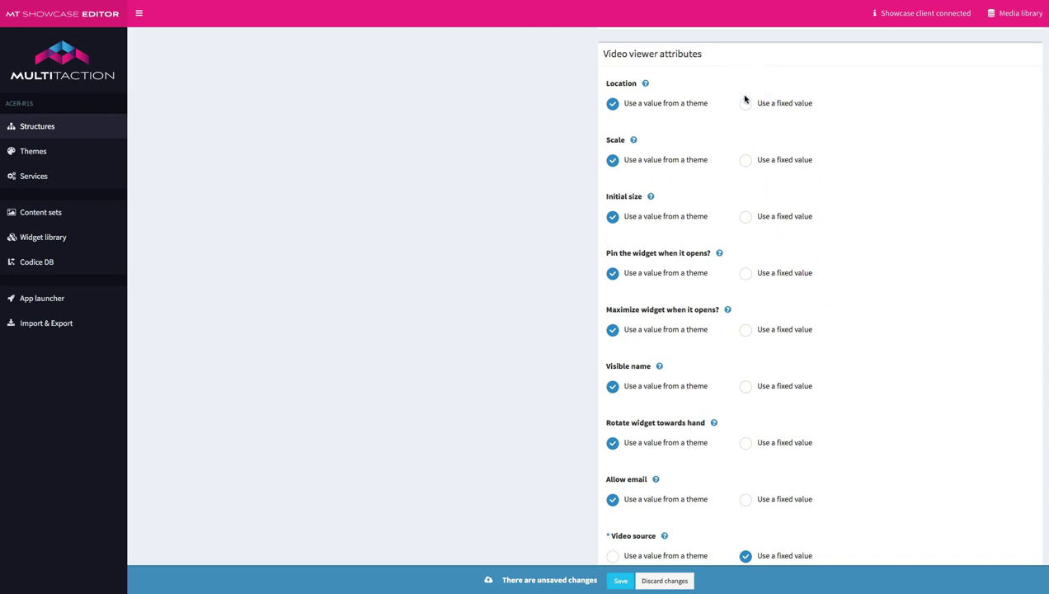
{"action": "left_click", "coordinate": [709, 101]}
{"action": "left_click", "coordinate": [675, 106]}
{"action": "left_click", "coordinate": [669, 164]}
{"action": "left_click", "coordinate": [730, 230]}
{"action": "scroll", "coordinate": [745, 270], "scroll_direction": "down", "scroll_amount": 5}
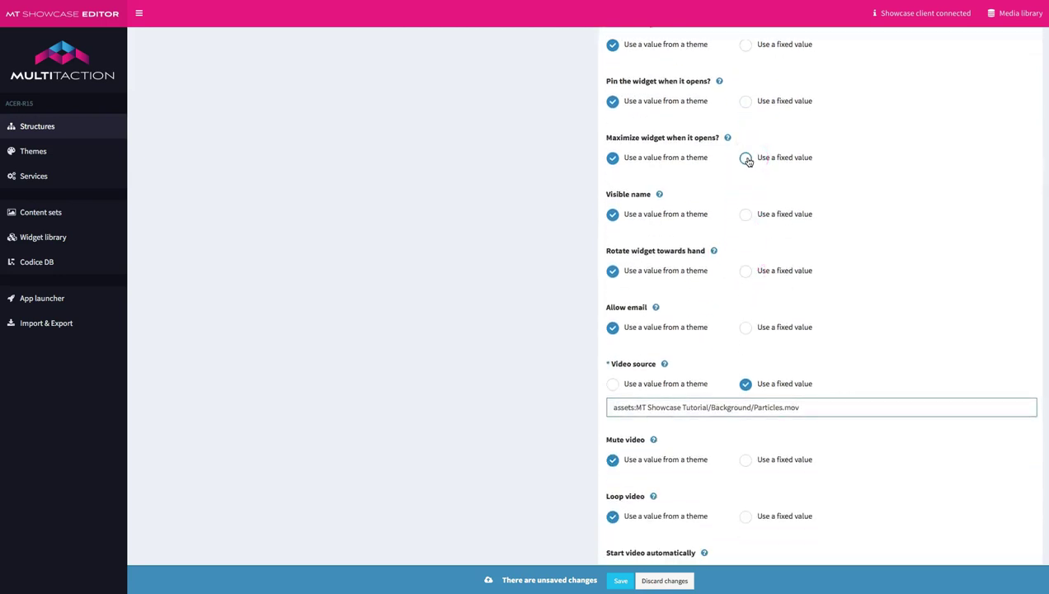
{"action": "left_click", "coordinate": [742, 212]}
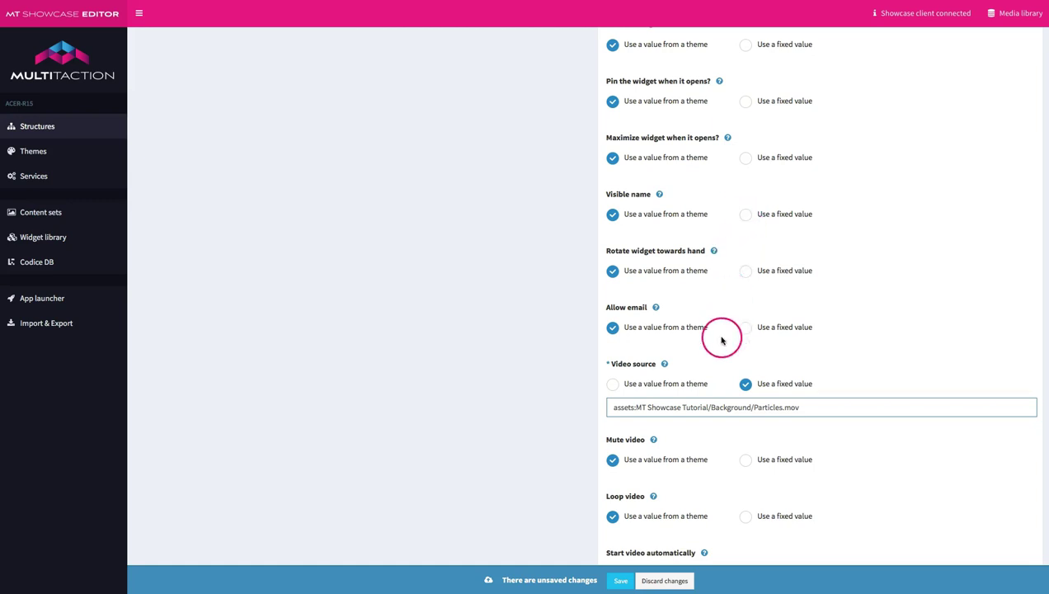
{"action": "scroll", "coordinate": [707, 415], "scroll_direction": "down", "scroll_amount": 3}
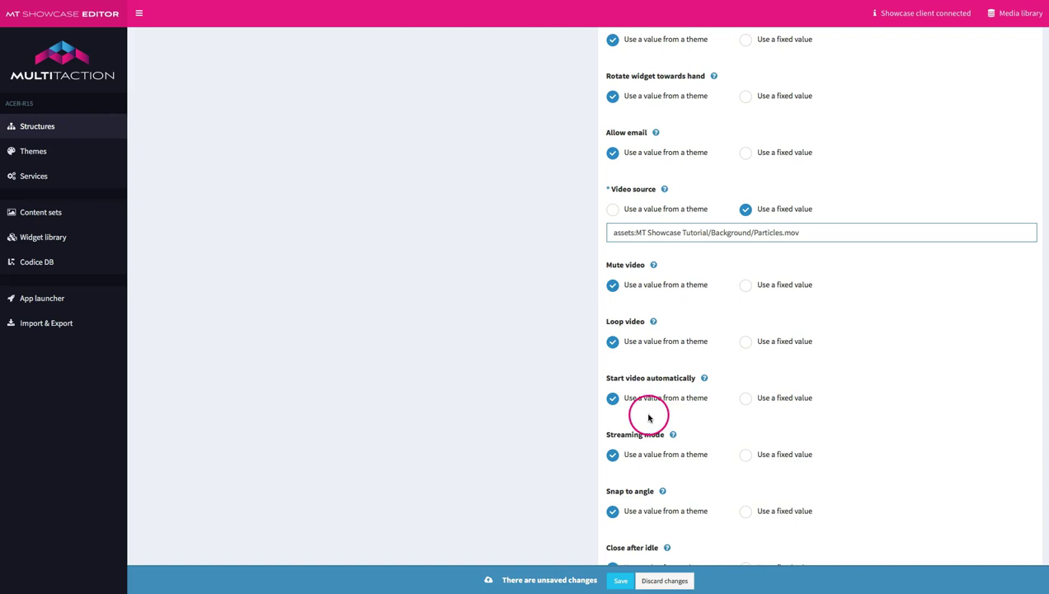
{"action": "scroll", "coordinate": [648, 445], "scroll_direction": "down", "scroll_amount": 4}
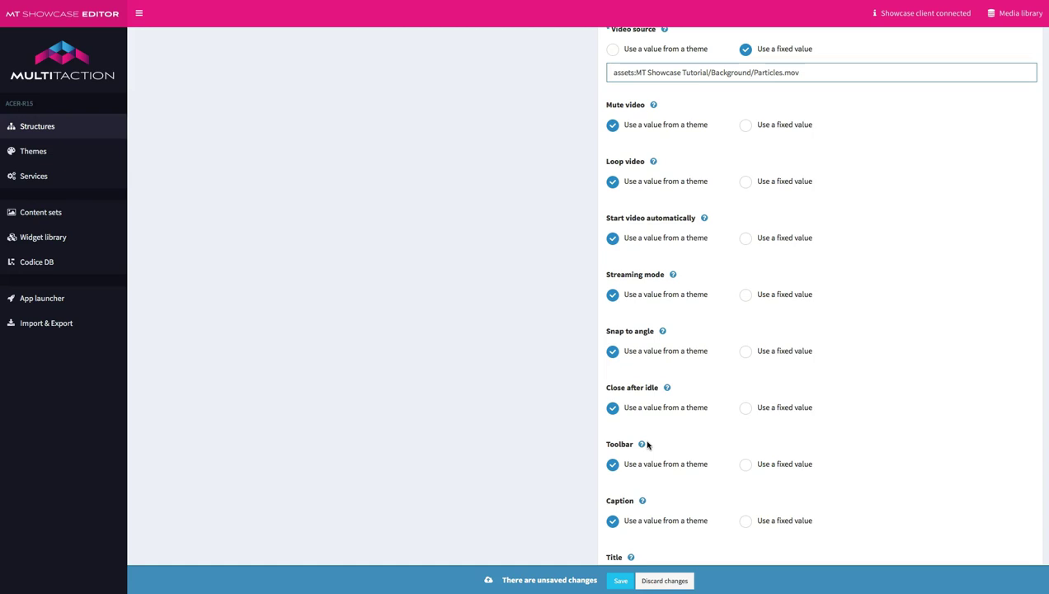
{"action": "scroll", "coordinate": [648, 445], "scroll_direction": "up", "scroll_amount": 10}
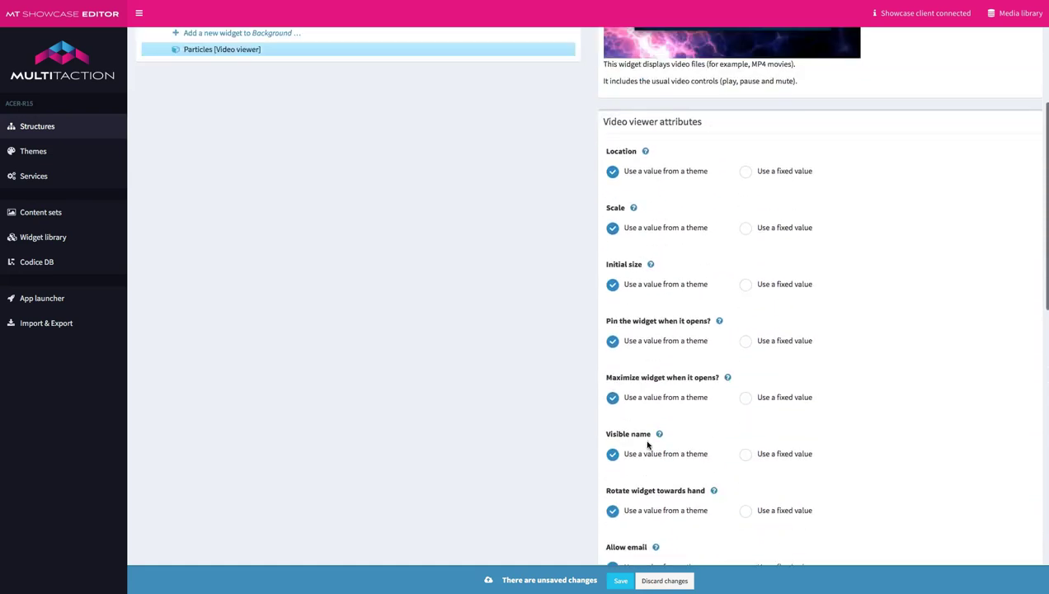
{"action": "scroll", "coordinate": [647, 446], "scroll_direction": "up", "scroll_amount": 3}
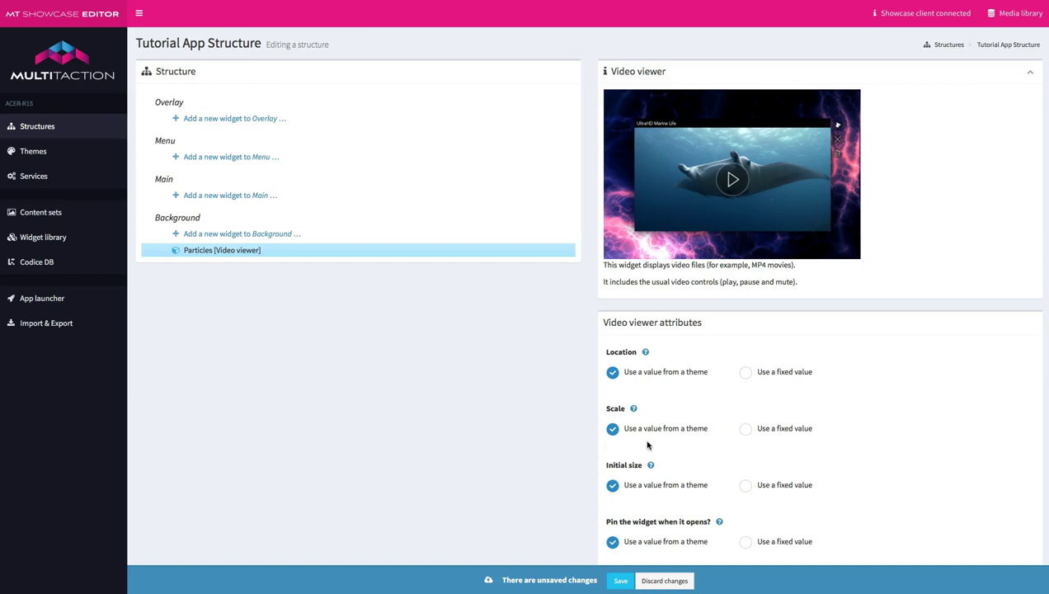
Step: Save the structure with the Particles background video
{"action": "left_click", "coordinate": [620, 581]}
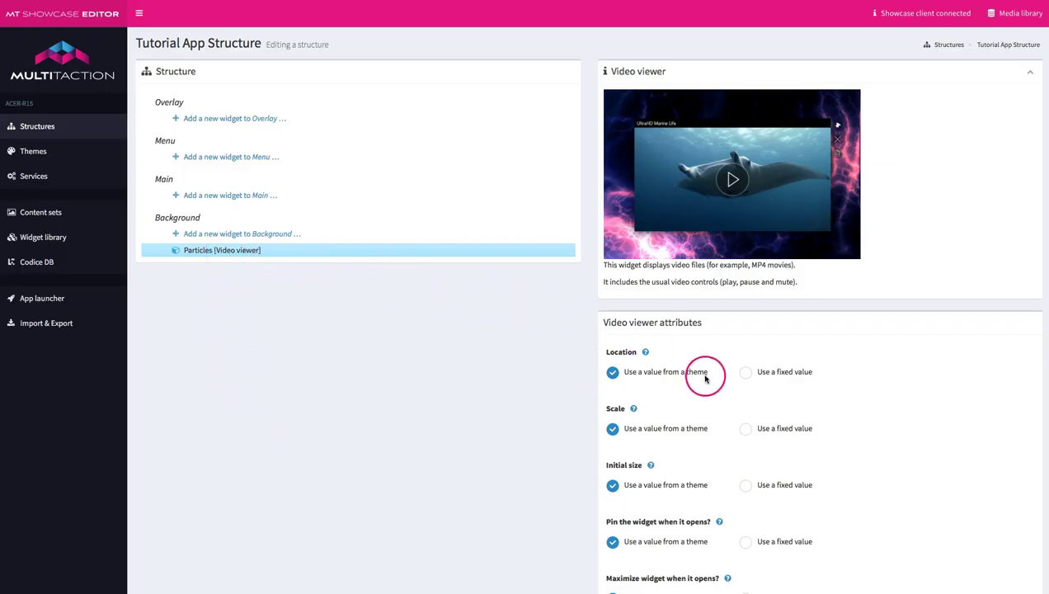
Step: Give the Particles video viewer a fixed initial size of 1950px by 1200px and save the structure
{"action": "left_click", "coordinate": [746, 488]}
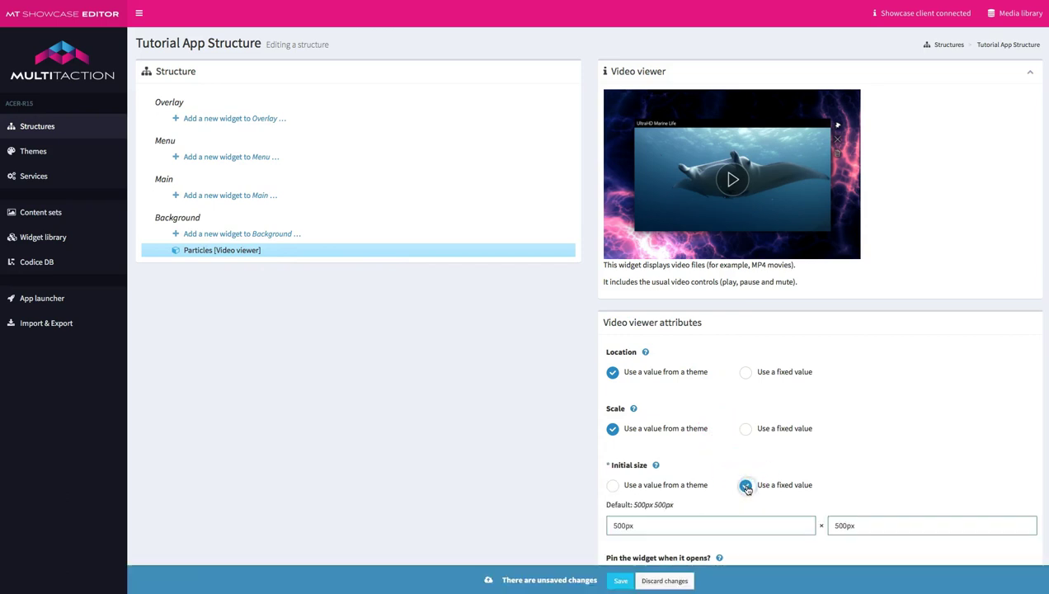
{"action": "left_click", "coordinate": [612, 525]}
{"action": "type", "text": "1950"}
{"action": "left_click", "coordinate": [827, 526]}
{"action": "type", "text": "1200"}
{"action": "left_click", "coordinate": [759, 554]}
{"action": "left_click", "coordinate": [620, 580]}
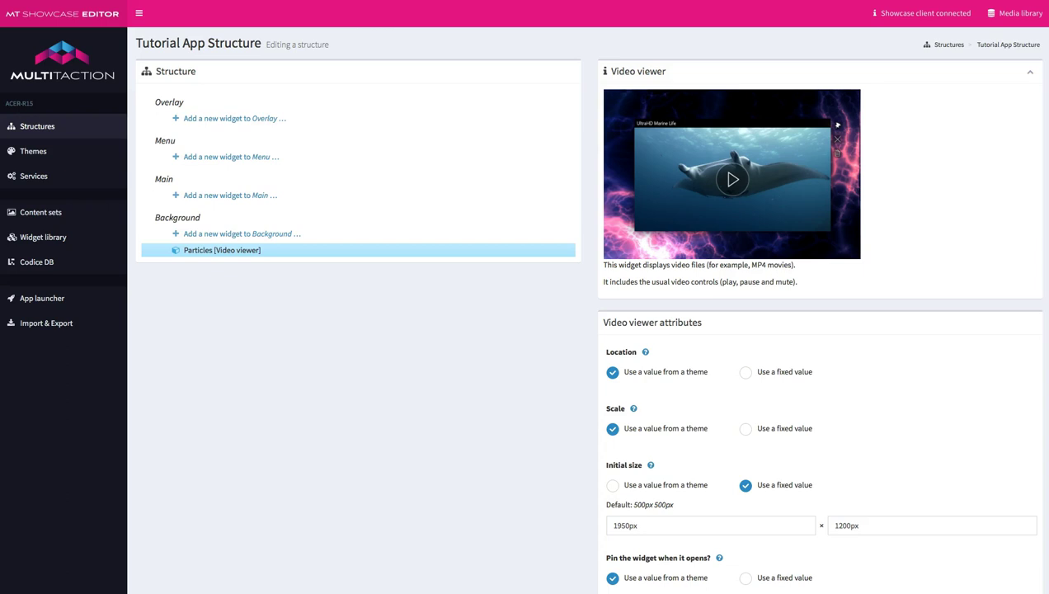